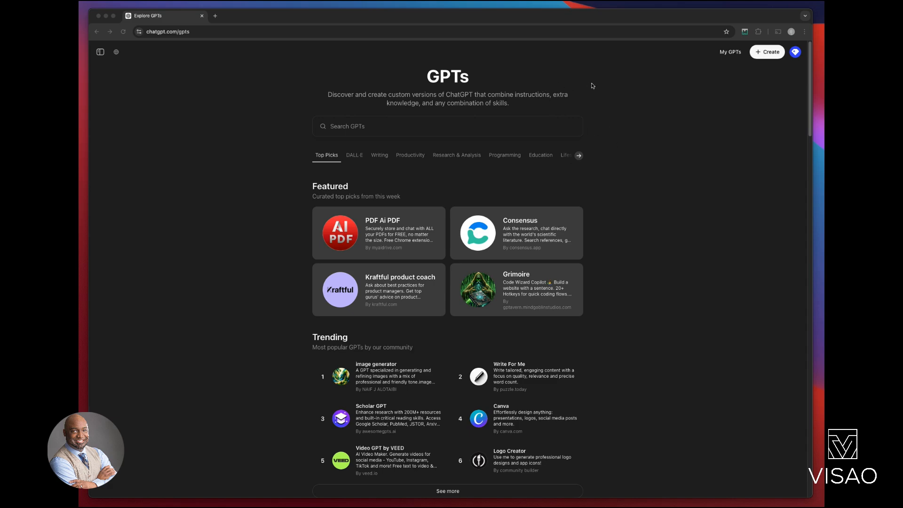
Start a new custom GPT and switch its editor to the conversational GPT Builder
left_click(674, 117)
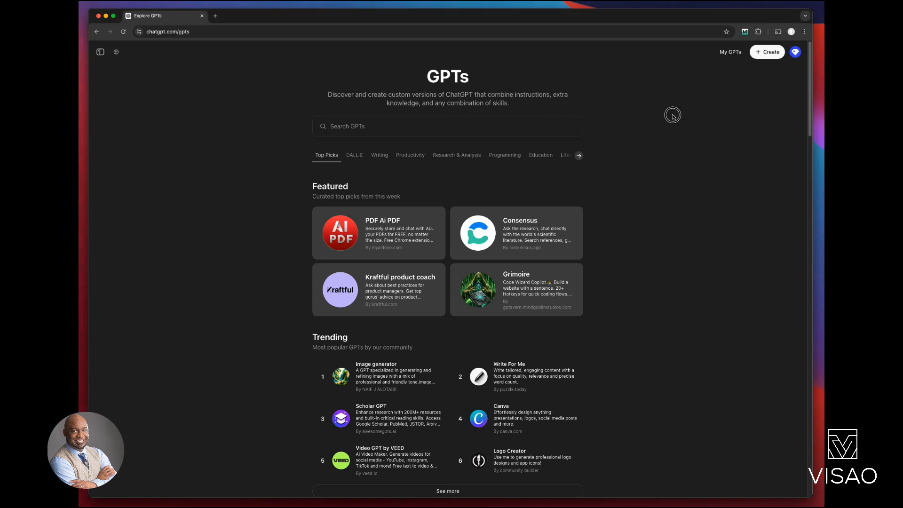
left_click(766, 53)
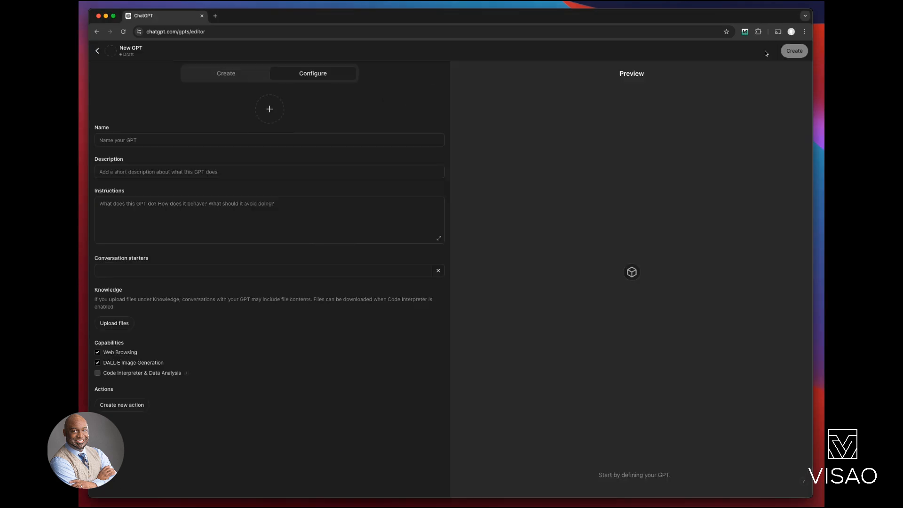
left_click(254, 72)
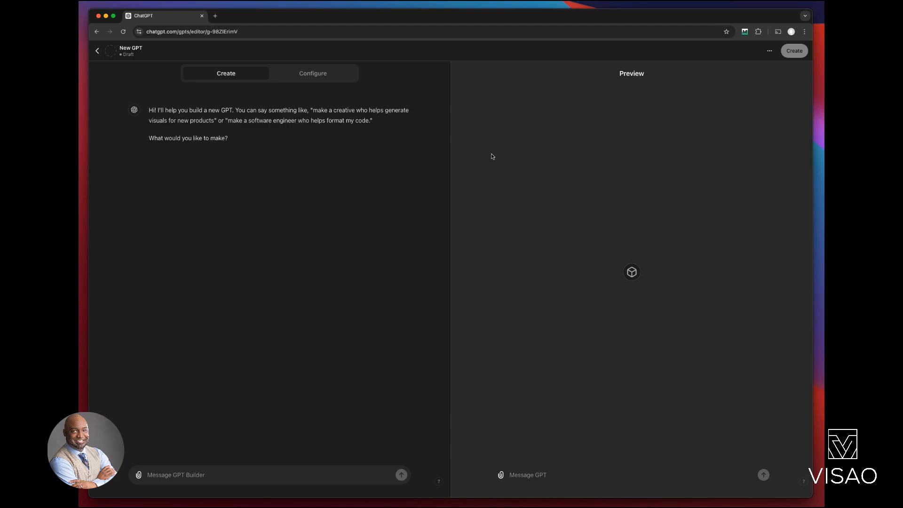
Request a GPT comparing up to 5 resumes to a job post in a table of Qualifications, Current Position Fit, Unique Attribute and Percentage Match, sorted highest first
left_click(178, 473)
type("Help me build a new GPT that helps compare up to 5 applicants to a job post. I want the GPT to allow the user to upload the Job Post, and 5 Separate Resumes. With these documents, I want the GPT to create a table with a row for each candidate, and columns 1) Qualifications (Skills Associated with Job Post), 2) Current Position Fit, 3) Unique Attribute, and 4) A Percentage Match for the Job. Sort the table from the highest to lowest Percentage Match")
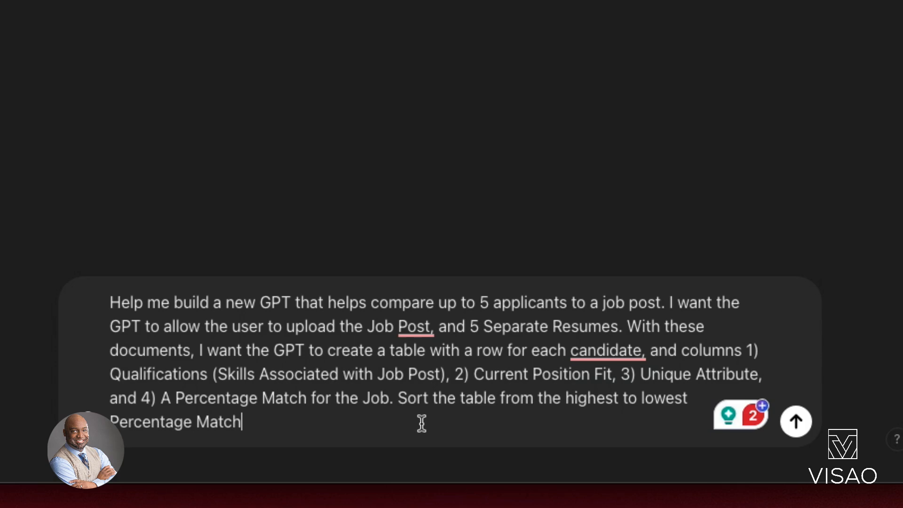
left_click(800, 425)
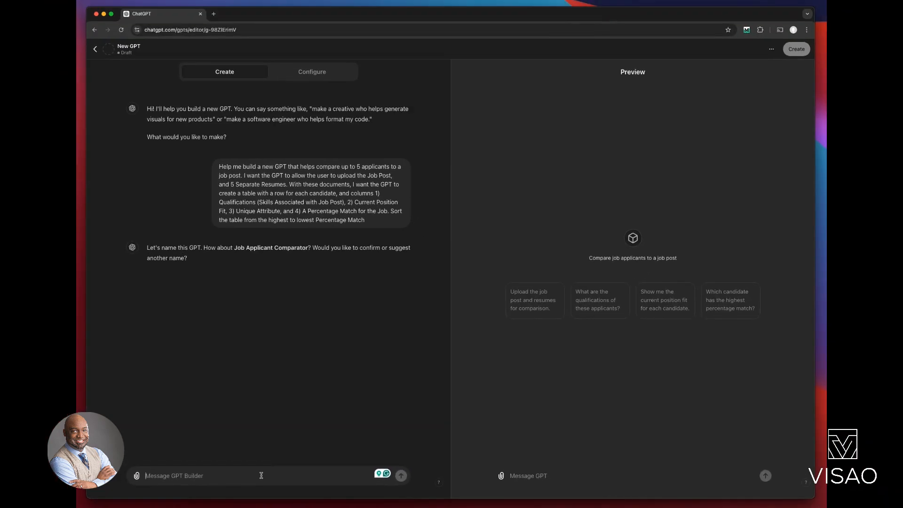
Reply to the builder's naming suggestion with Let's name this GPT "AI Recruiter"
type("Let's na")
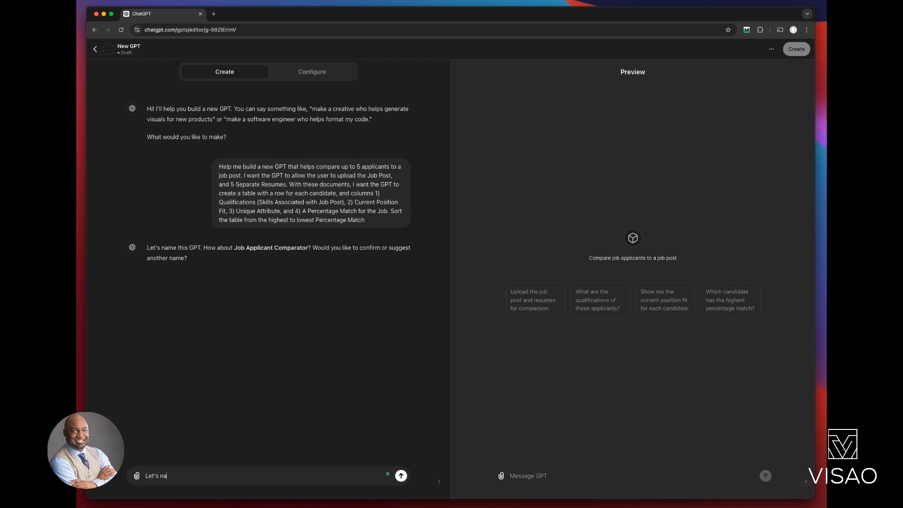
type("me th")
type("is GPT")
type(" \"A")
type("I Recruiter\"")
key("Return")
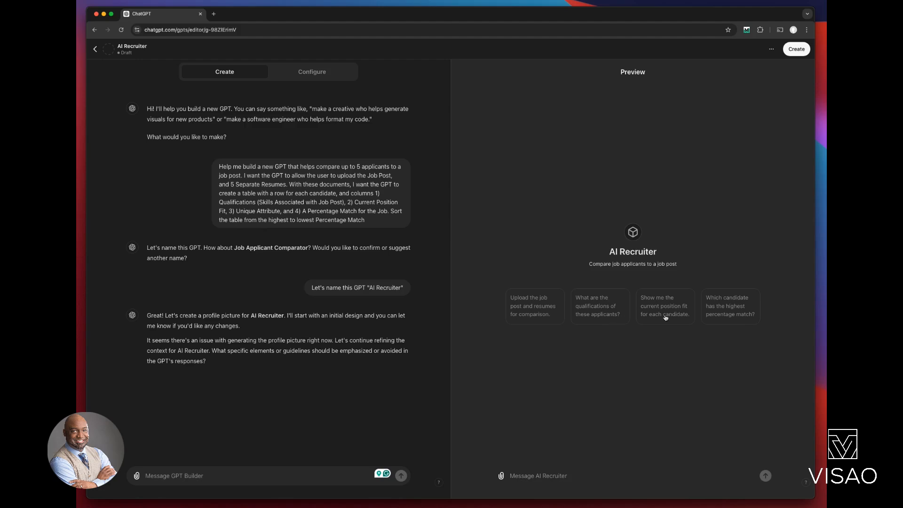
Start the preview with the job post and resumes comparison prompt and attach all the documents from the myGPT - Comparison folder
left_click(537, 305)
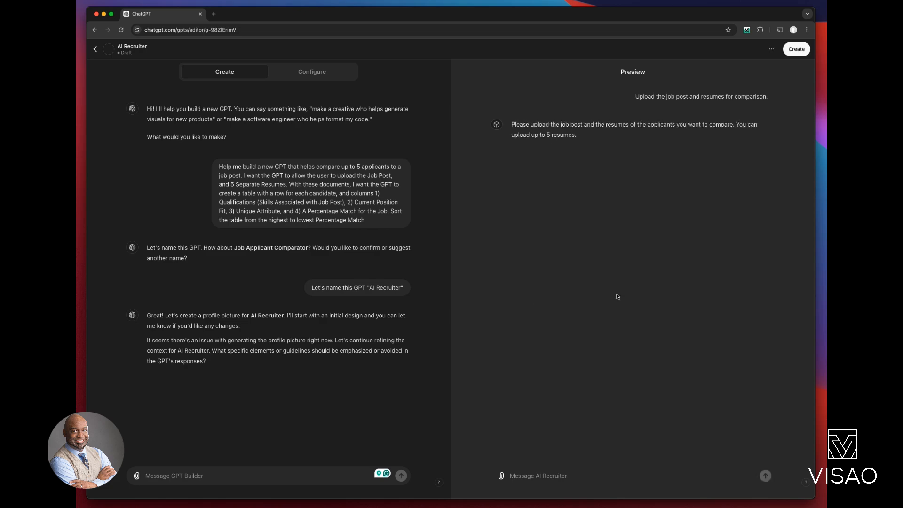
left_click(501, 476)
left_click(531, 460)
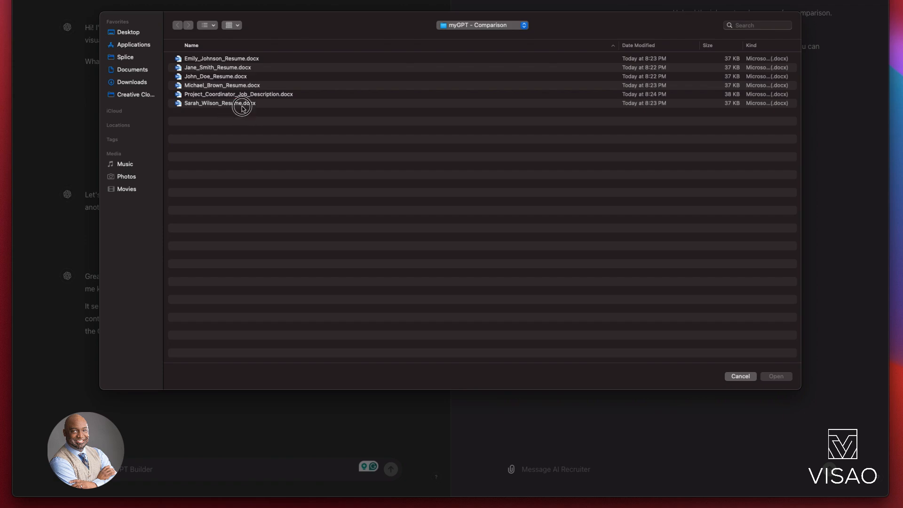
left_click_drag(245, 115, 226, 62)
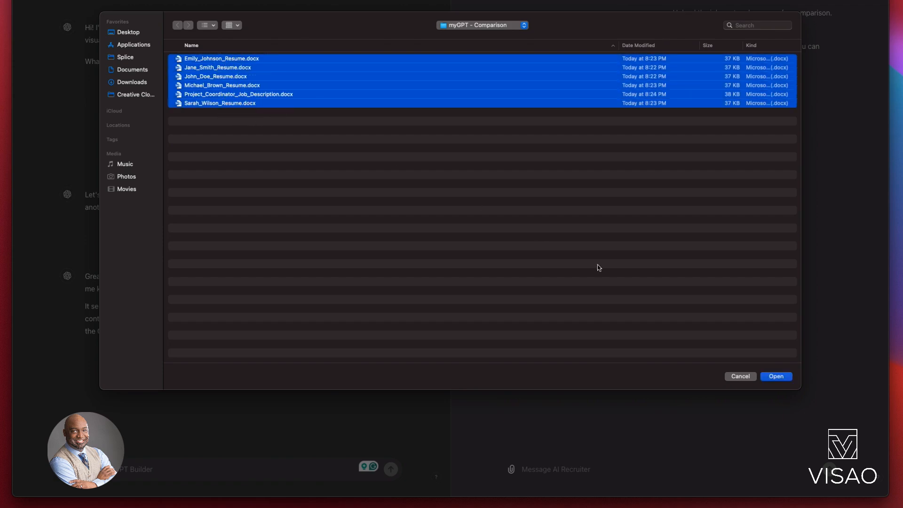
left_click(776, 376)
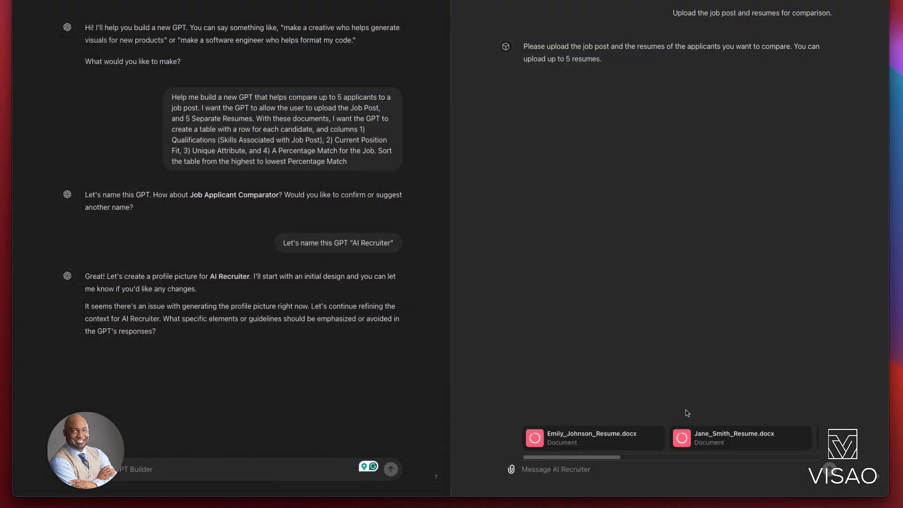
Check that the resumes and the project coordinator job description are attached, and send them to the previewed GPT
left_click_drag(610, 459, 676, 458)
left_click_drag(705, 458, 774, 458)
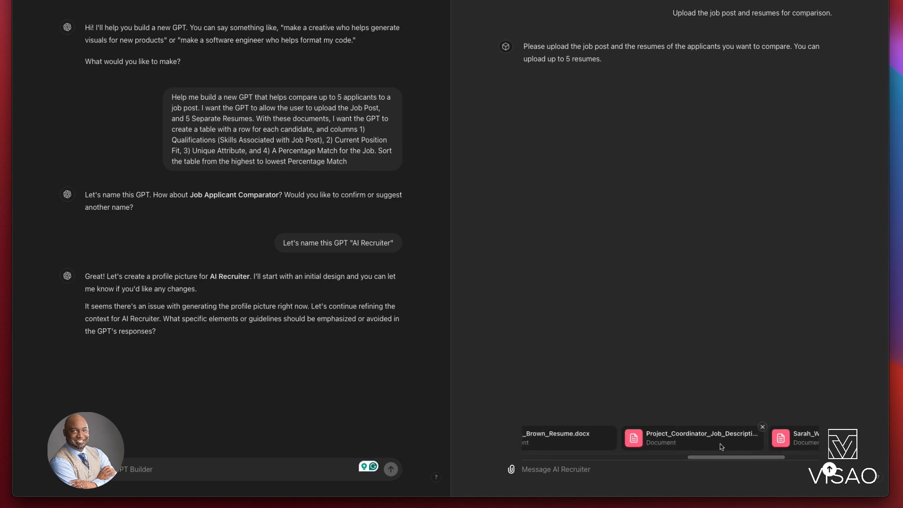
left_click_drag(727, 460, 766, 459)
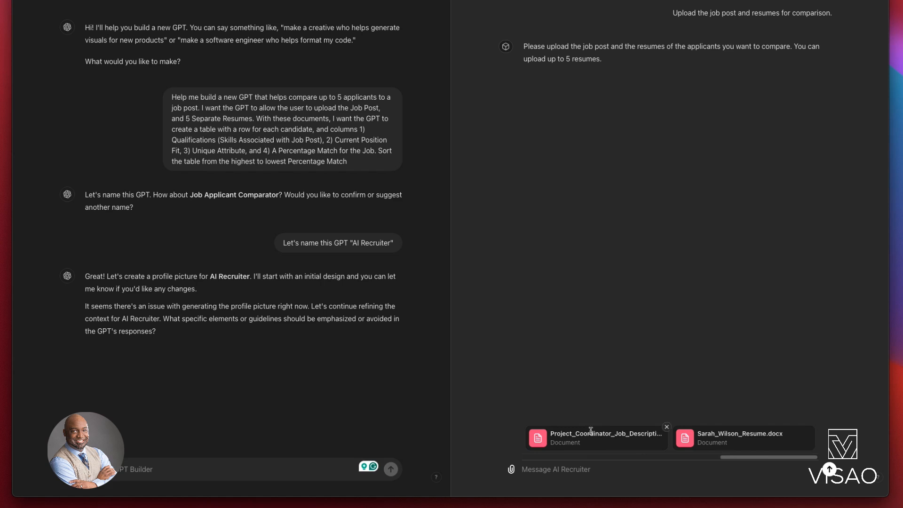
left_click(830, 469)
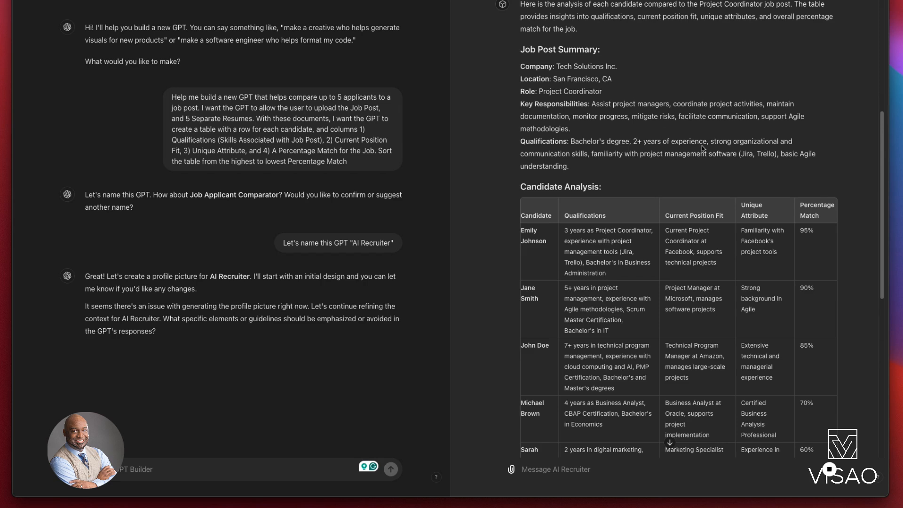
Review the preview's job post summary, candidate analysis table and detailed comparison of the applicants
scroll(703, 148, "down", 2)
scroll(704, 149, "down", 4)
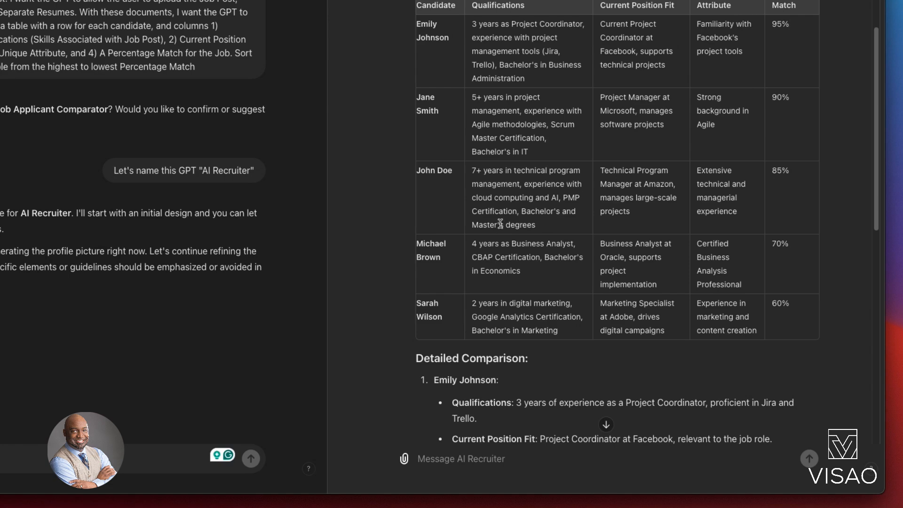
scroll(500, 224, "down", 2)
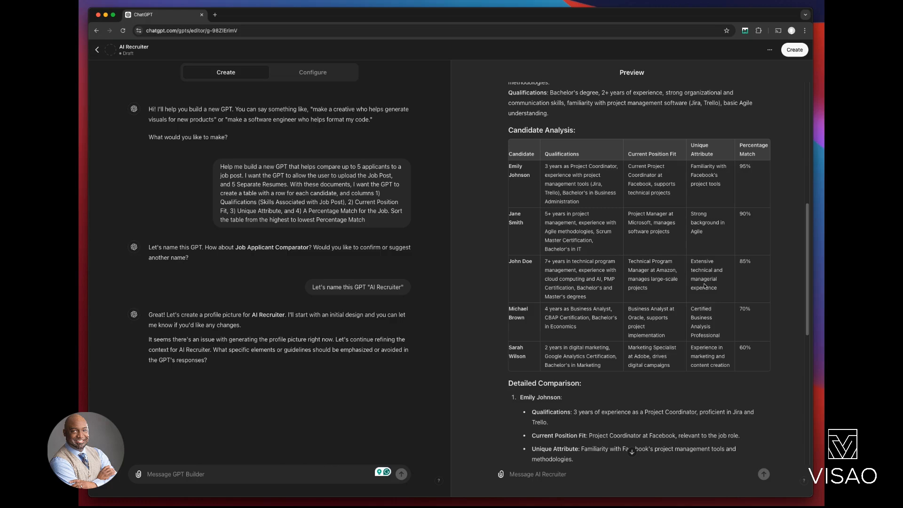
scroll(671, 266, "down", 5)
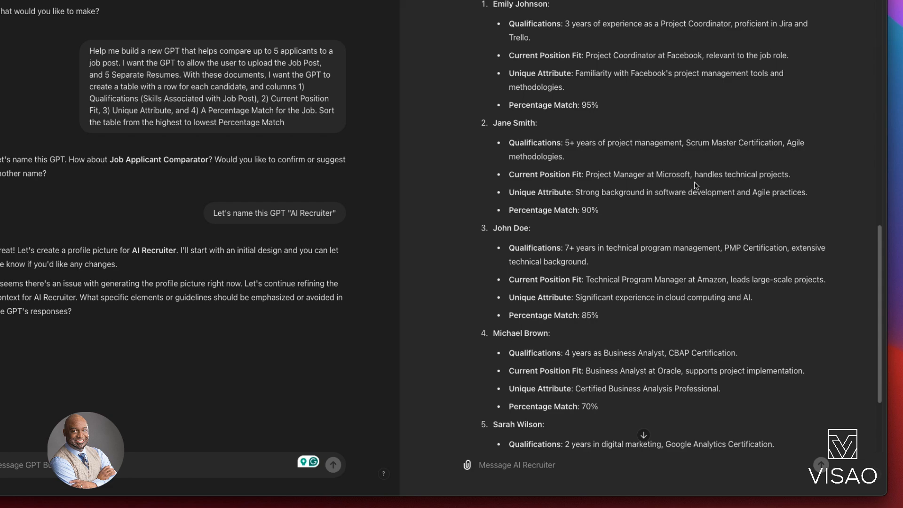
scroll(696, 185, "up", 15)
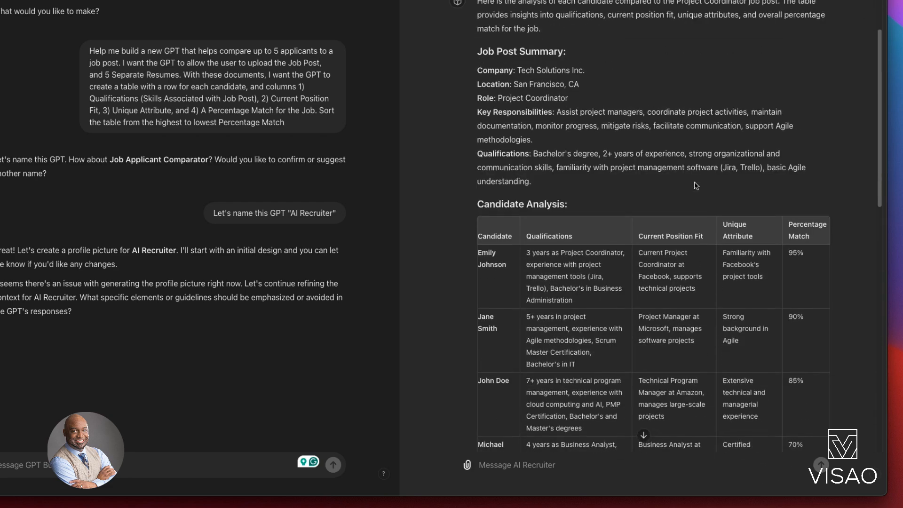
scroll(696, 186, "up", 7)
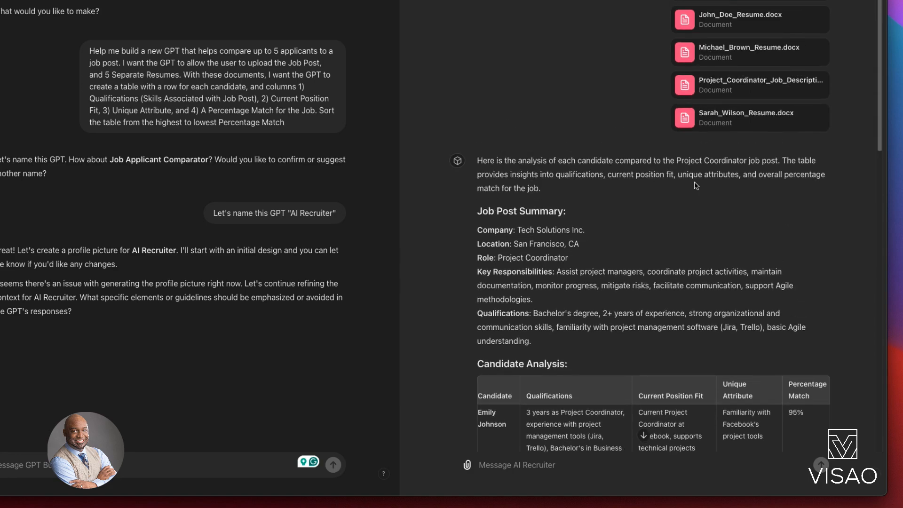
scroll(697, 186, "up", 2)
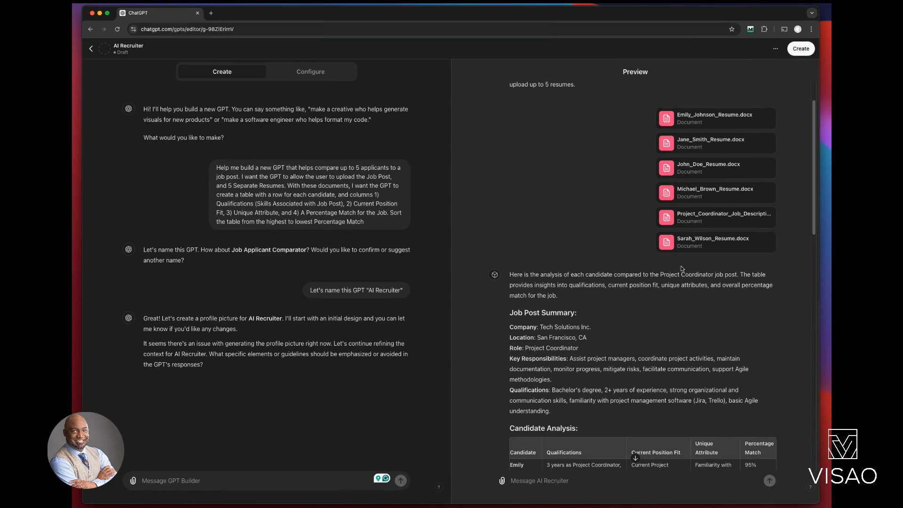
Inspect the GPT's configuration, including its name, instructions and conversation starters
left_click(305, 76)
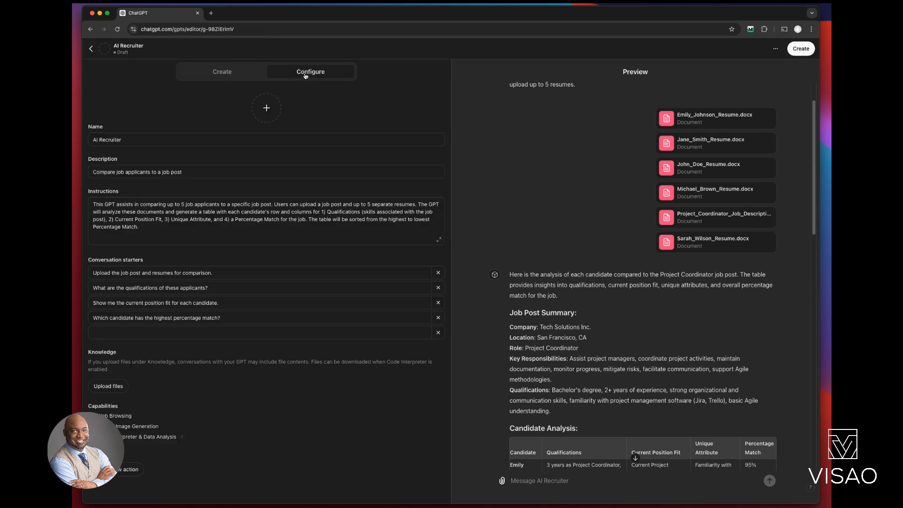
left_click(137, 140)
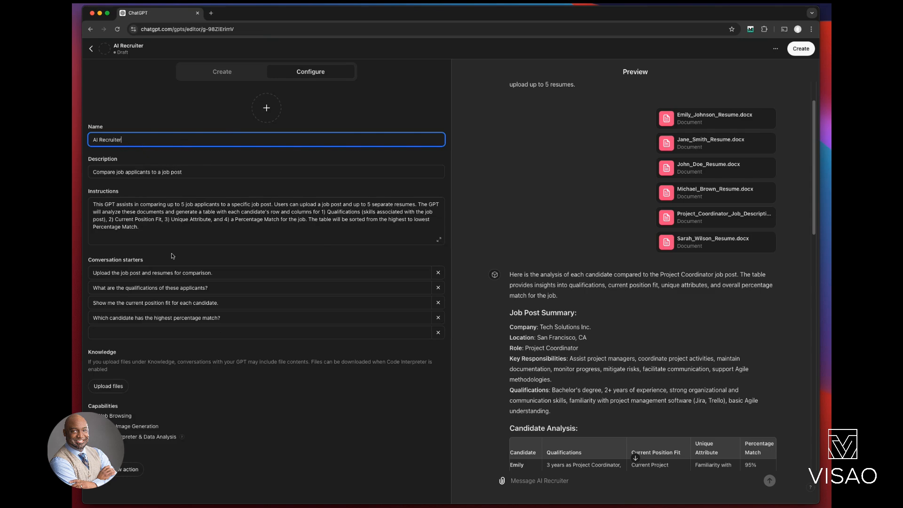
left_click(171, 222)
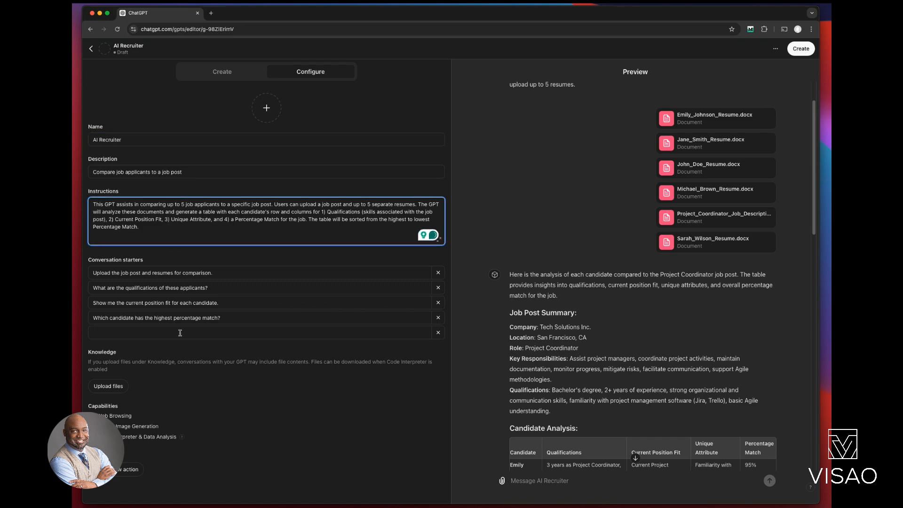
left_click(567, 198)
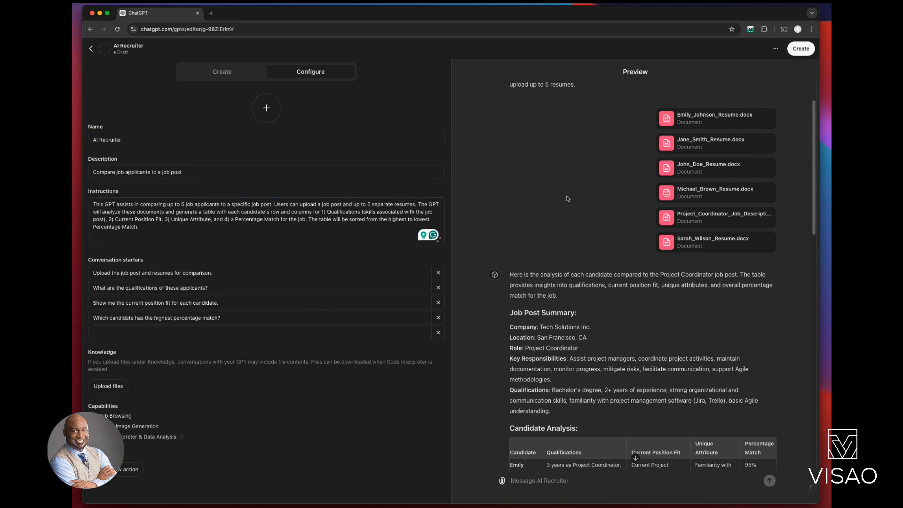
Go to the list of your own GPTs and reopen AI Recruiter in the editor
left_click(798, 55)
left_click(725, 49)
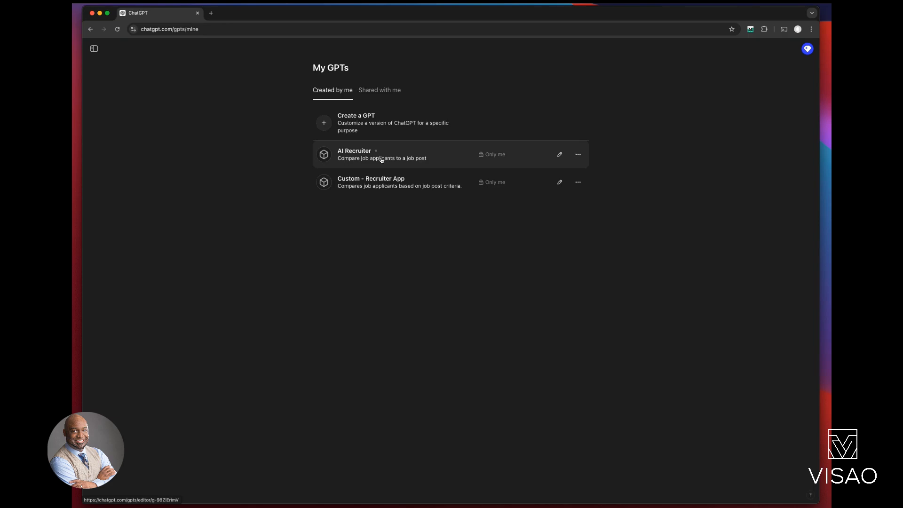
left_click(577, 155)
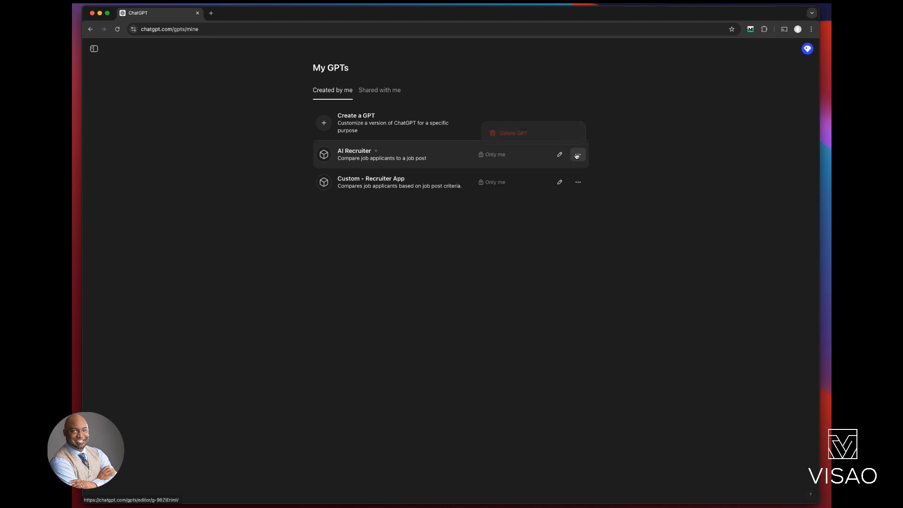
left_click(405, 155)
left_click(407, 155)
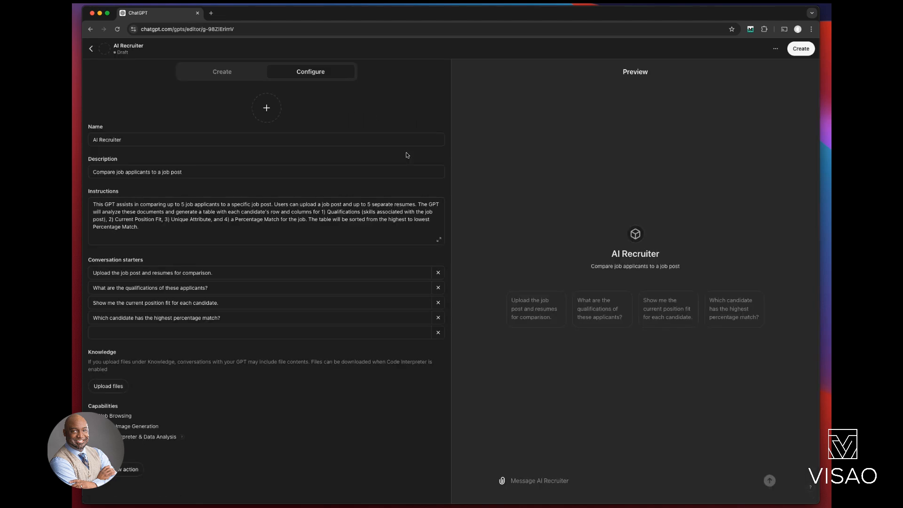